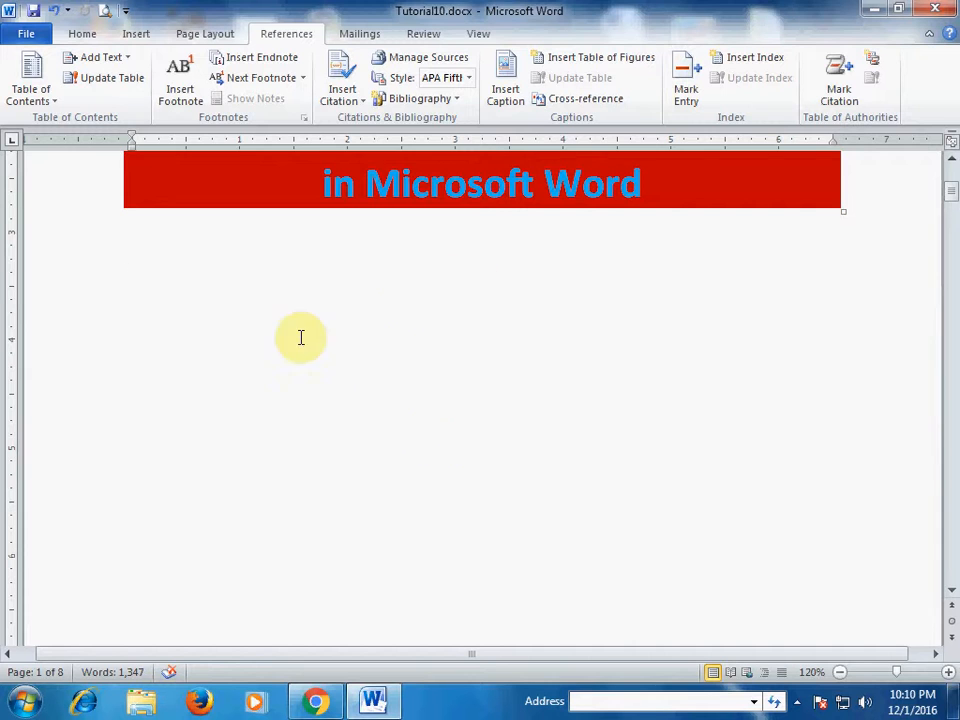
Page through the document in print preview from the first page to page 8, then return to editing
scroll(420, 375, "down", 3)
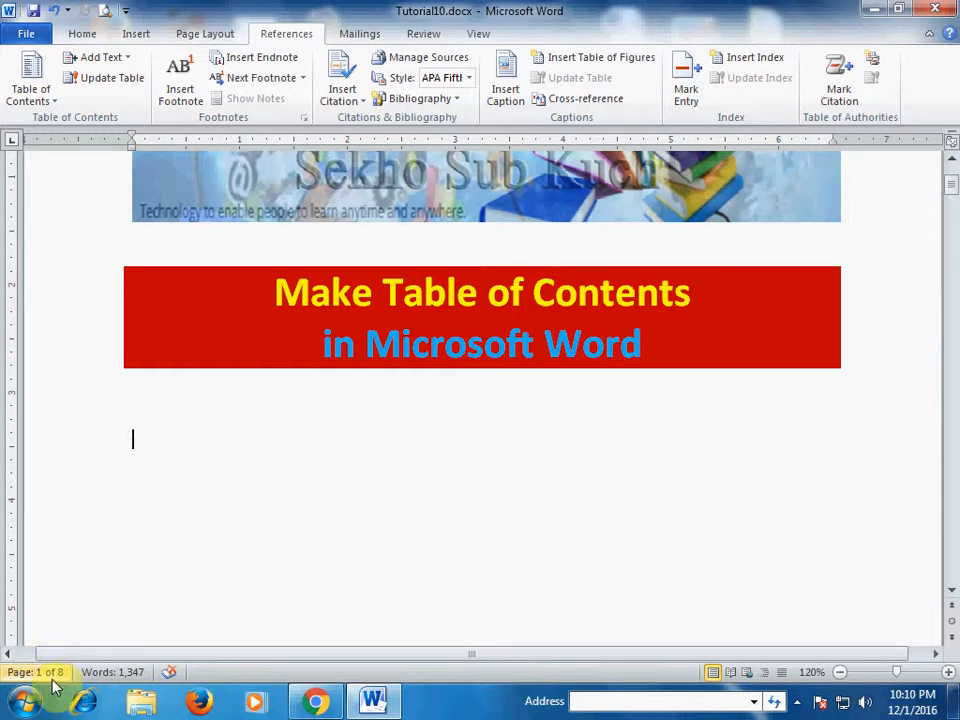
left_click(103, 13)
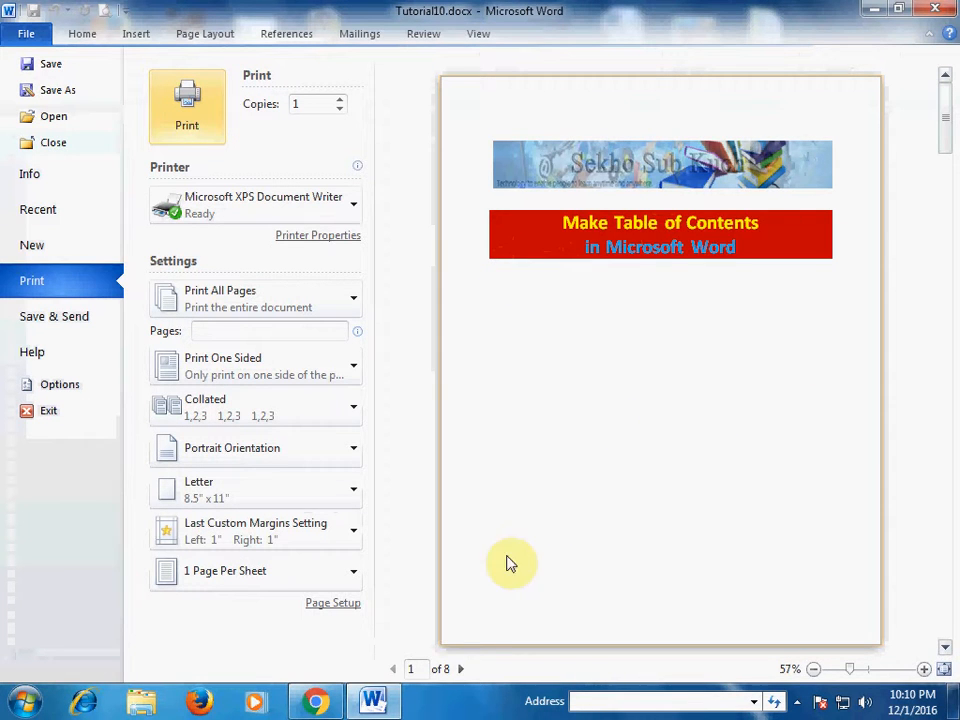
left_click(460, 669)
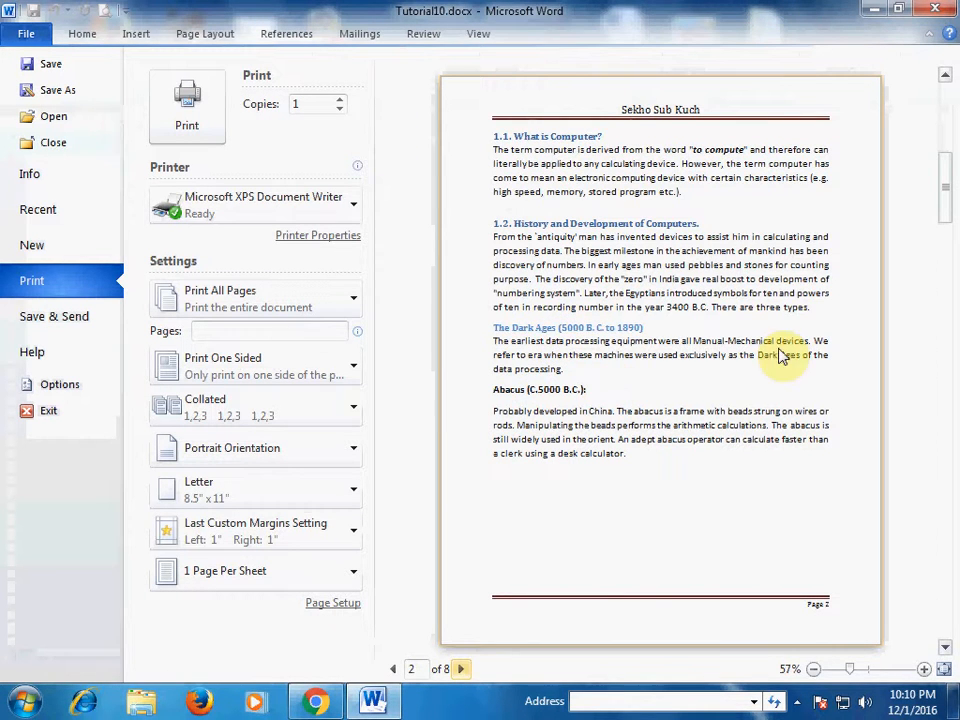
left_click(461, 669)
left_click(461, 669)
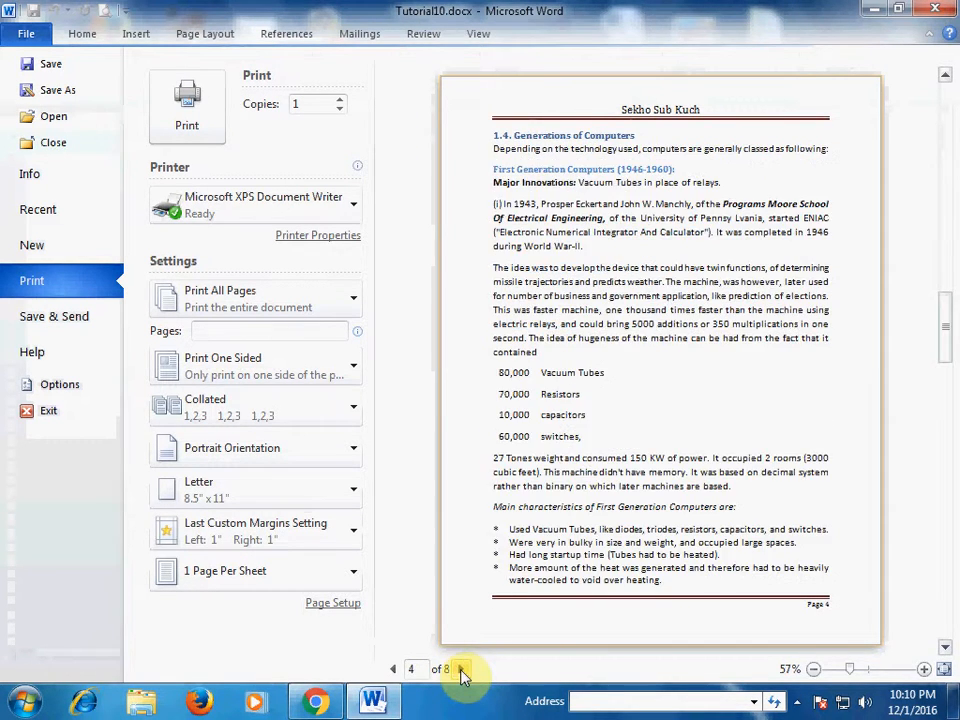
left_click(461, 669)
left_click(461, 669)
left_click(461, 669)
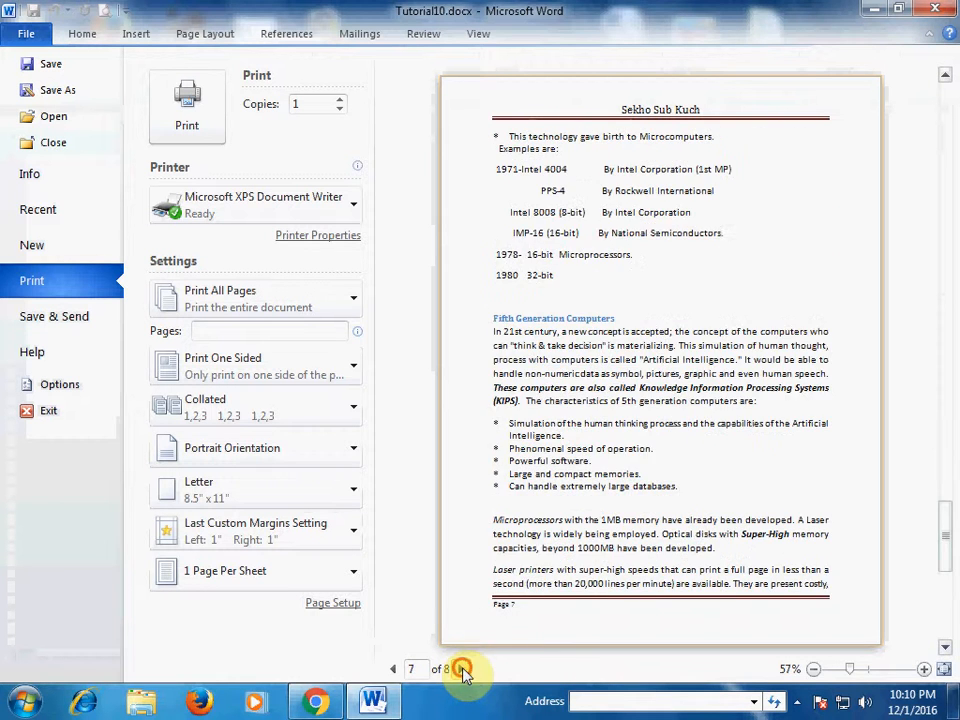
left_click(461, 669)
left_click(83, 35)
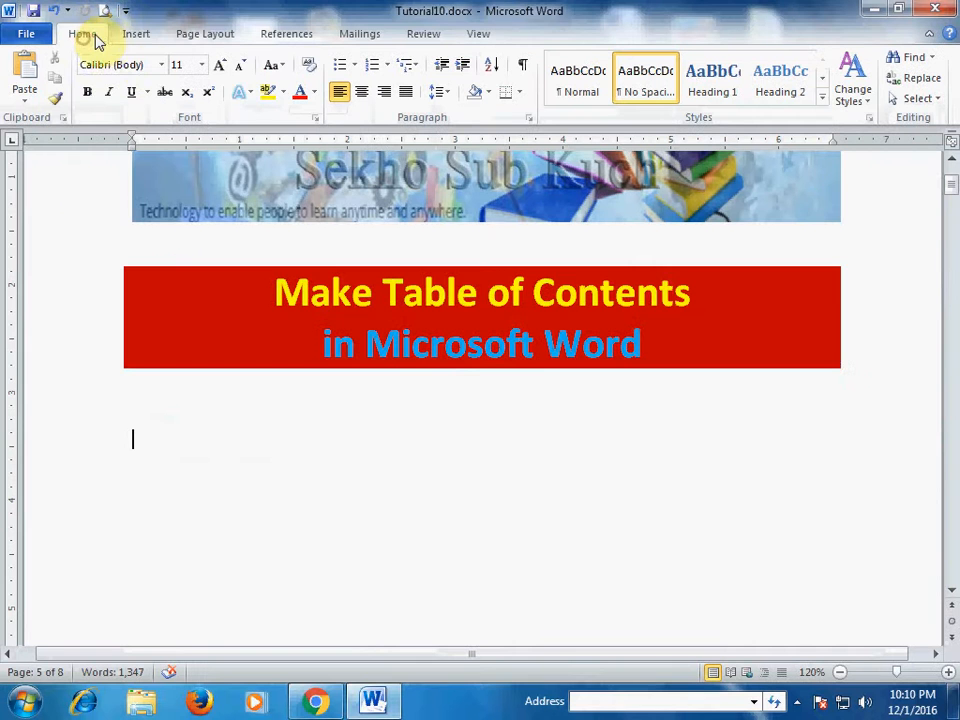
Check which heading style is applied to the section titles and subheadings, from "1.1. What is Computer?" through "1.3. Classification of Computers"
scroll(345, 374, "down", 10)
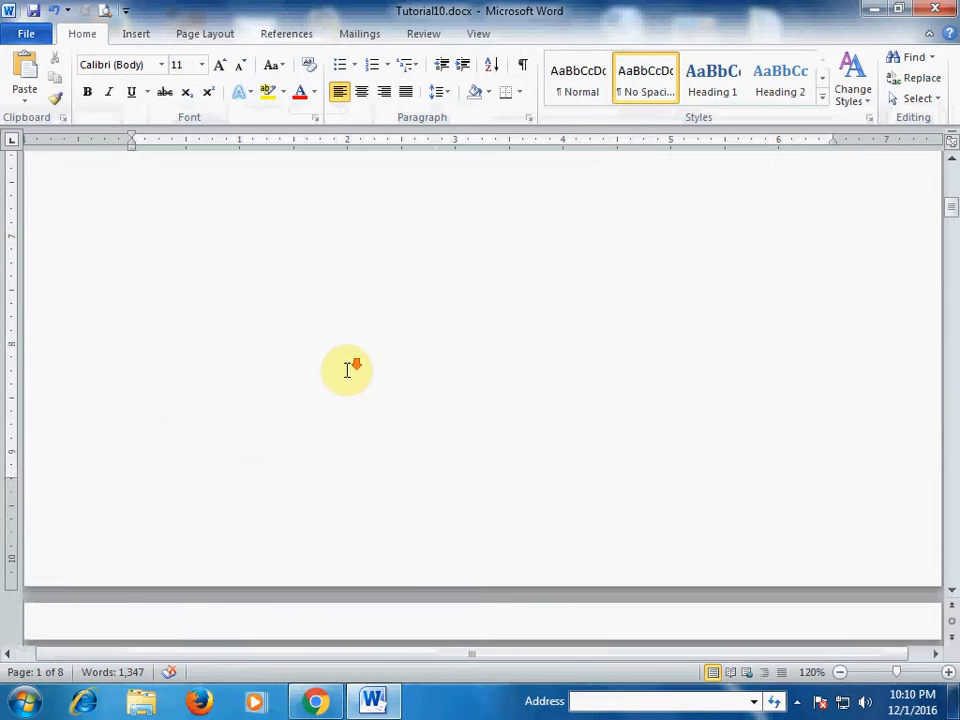
left_click(205, 458)
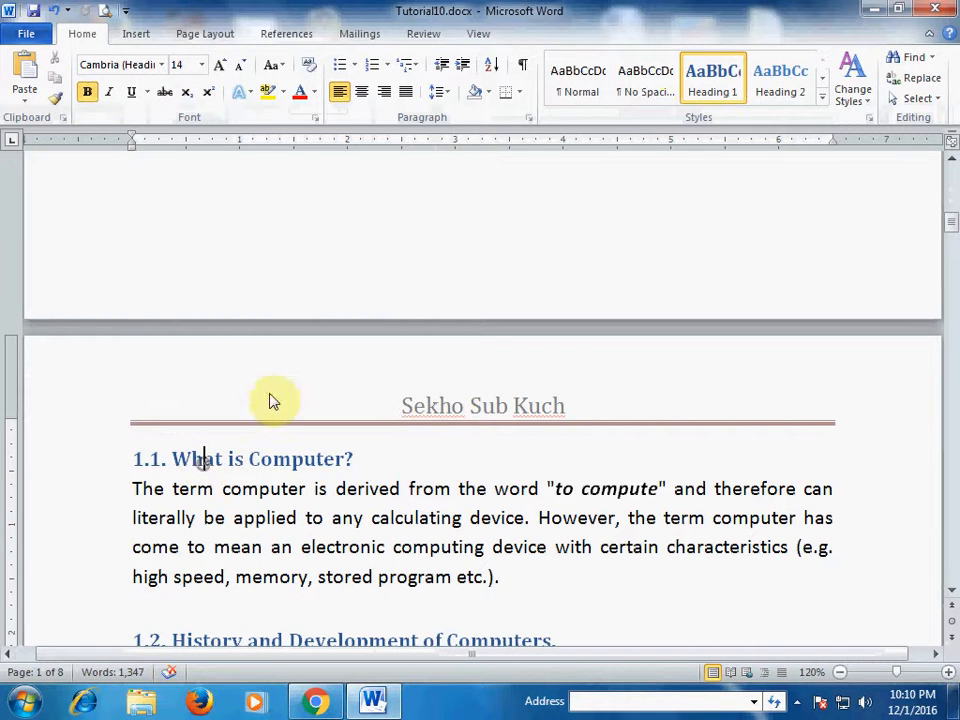
scroll(311, 304, "down", 3)
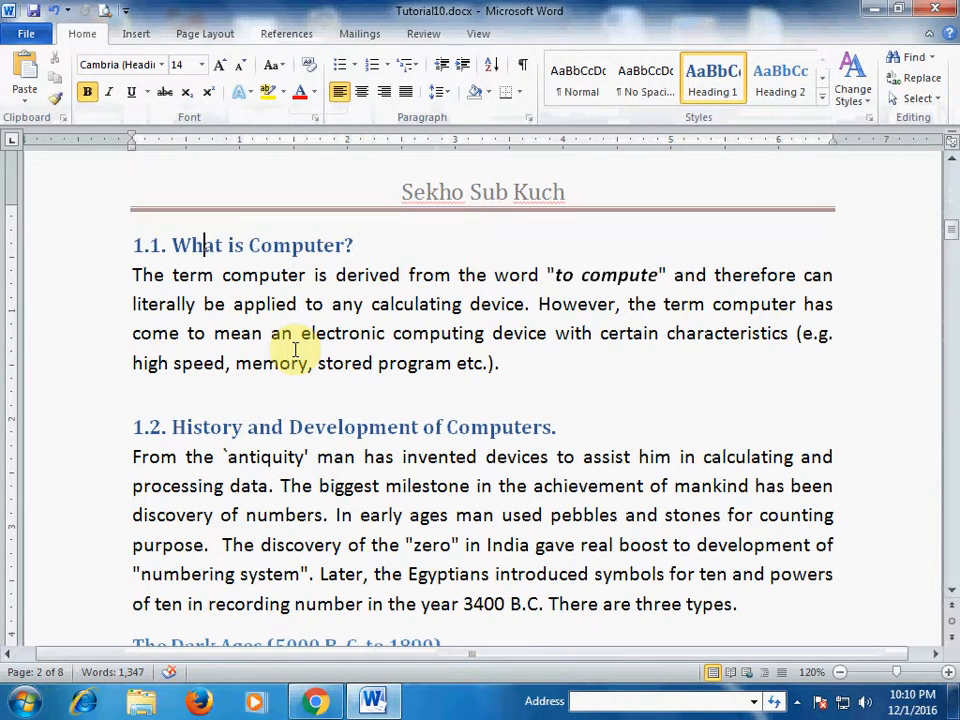
left_click(226, 430)
scroll(205, 487, "down", 2)
left_click(205, 487)
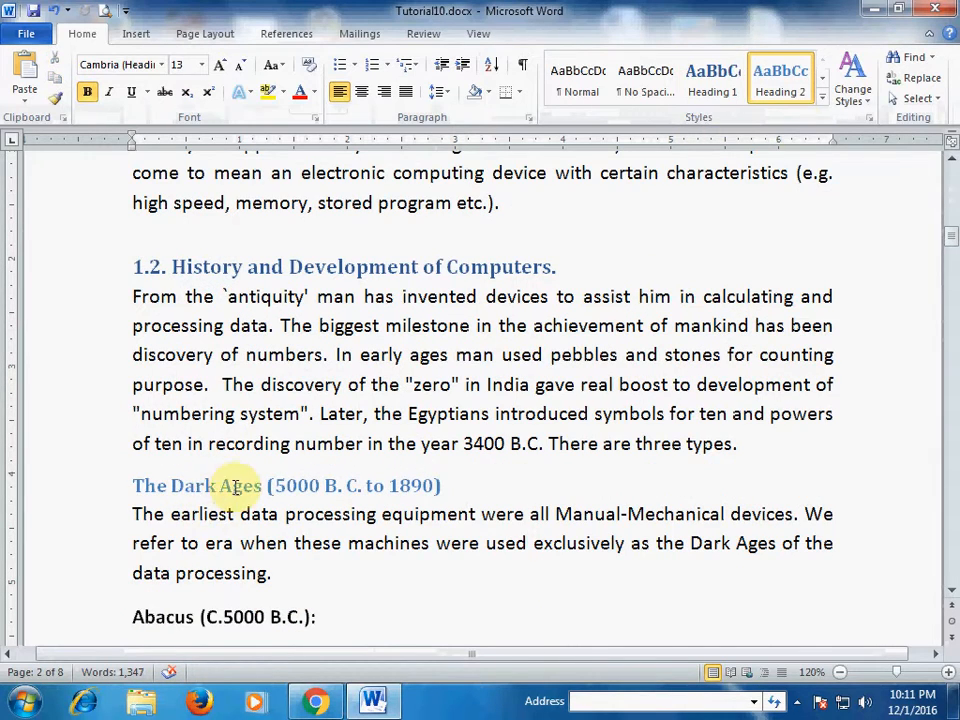
scroll(290, 452, "down", 12)
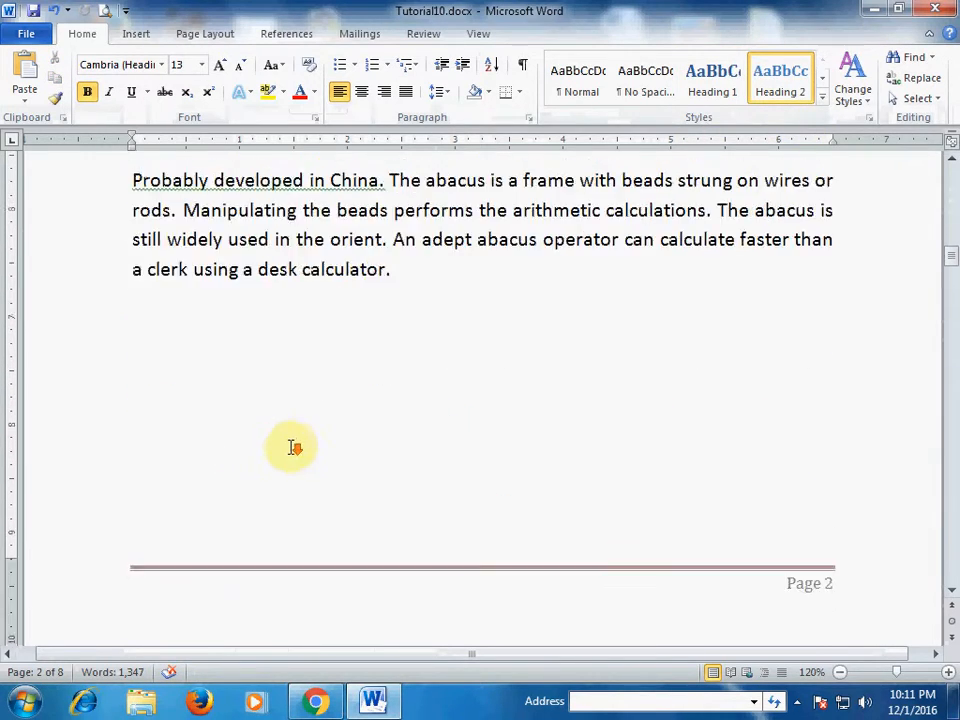
scroll(292, 444, "down", 2)
left_click(240, 441)
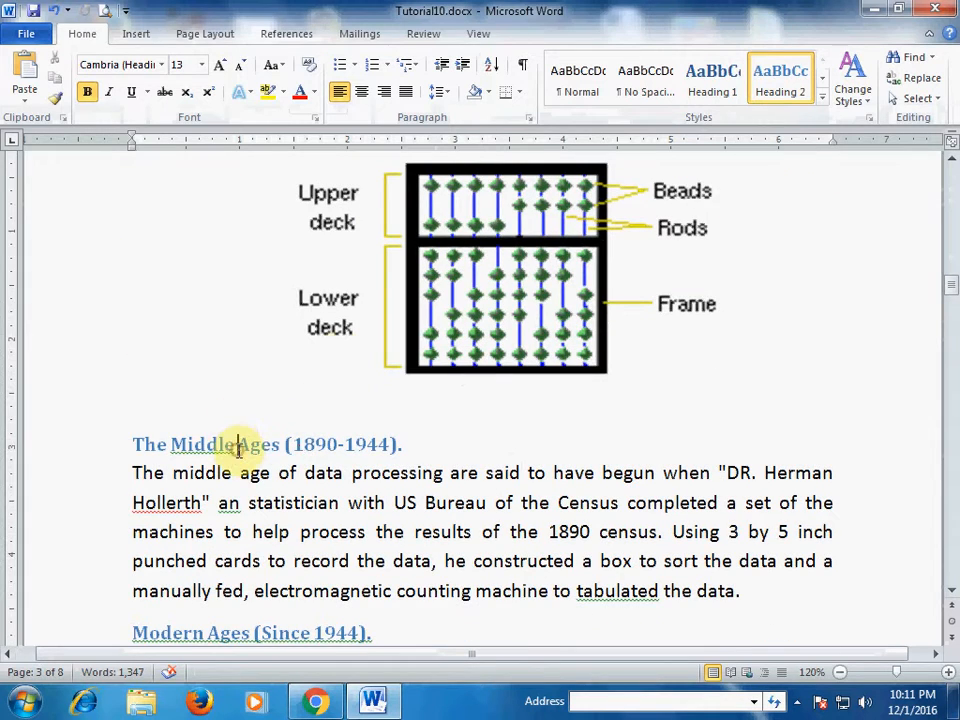
scroll(205, 486, "down", 2)
left_click(218, 471)
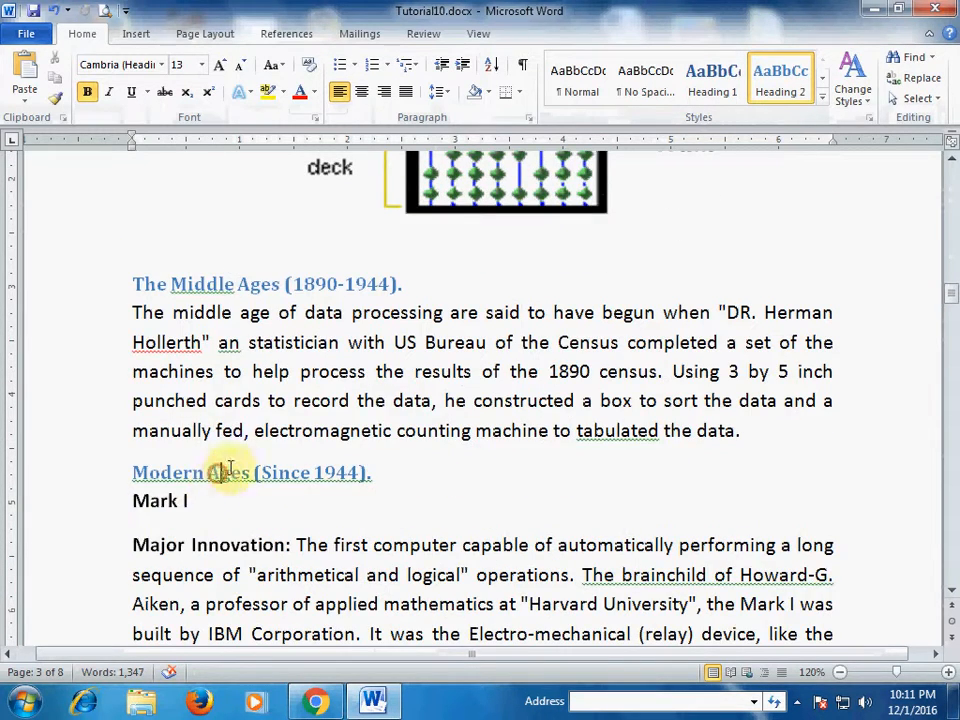
scroll(250, 460, "down", 3)
left_click(226, 513)
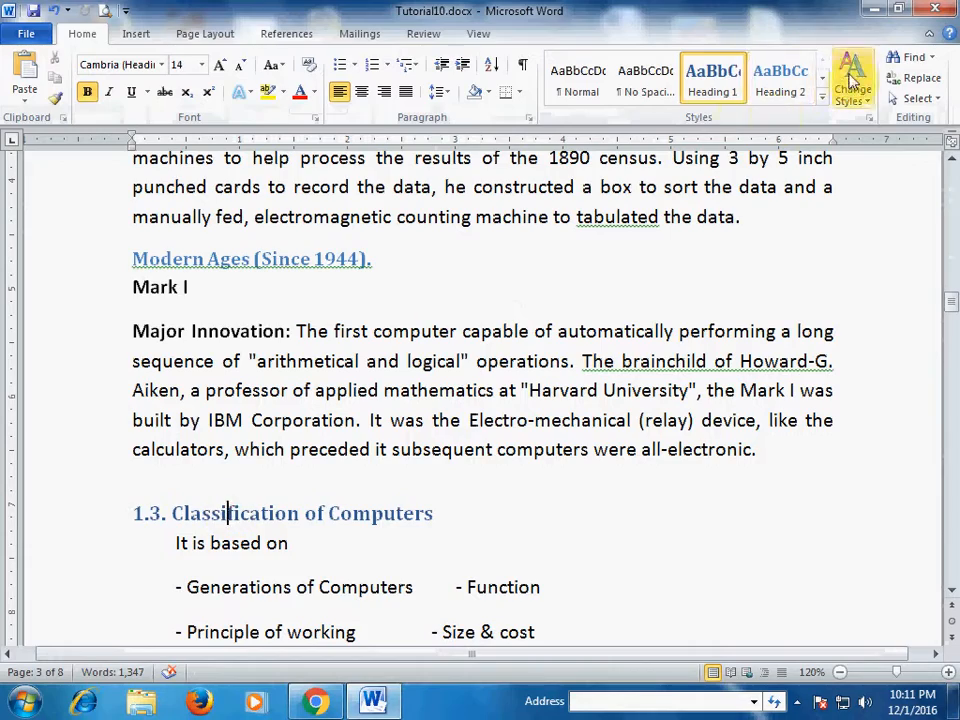
scroll(317, 508, "down", 5)
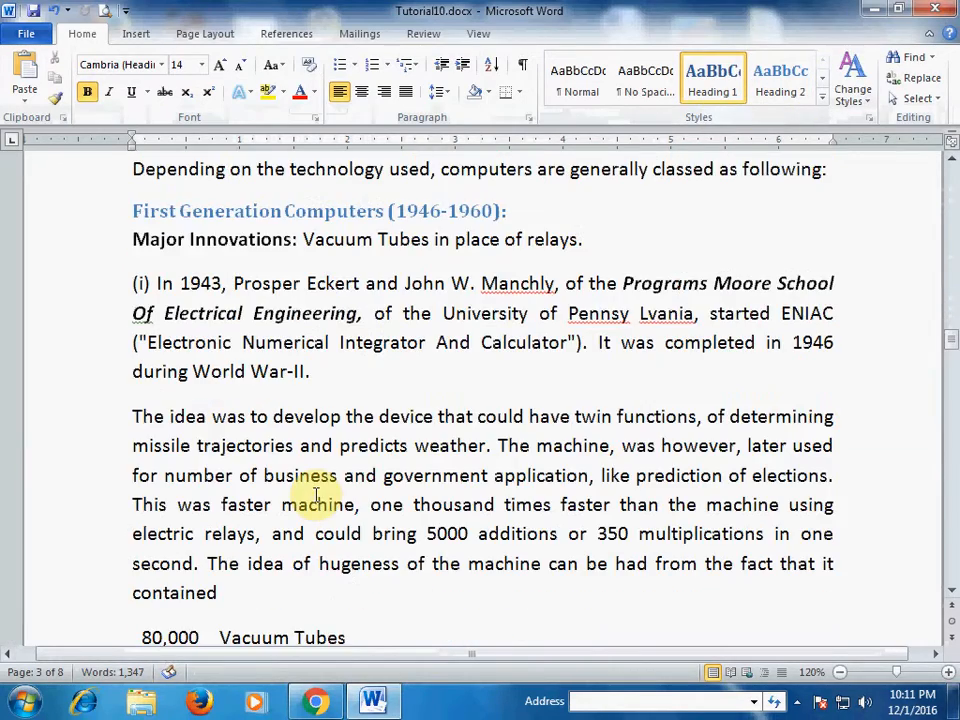
scroll(316, 495, "down", 6)
Insert the built-in Automatic Table 2 table of contents below the title banner on page 1
scroll(322, 476, "up", 12)
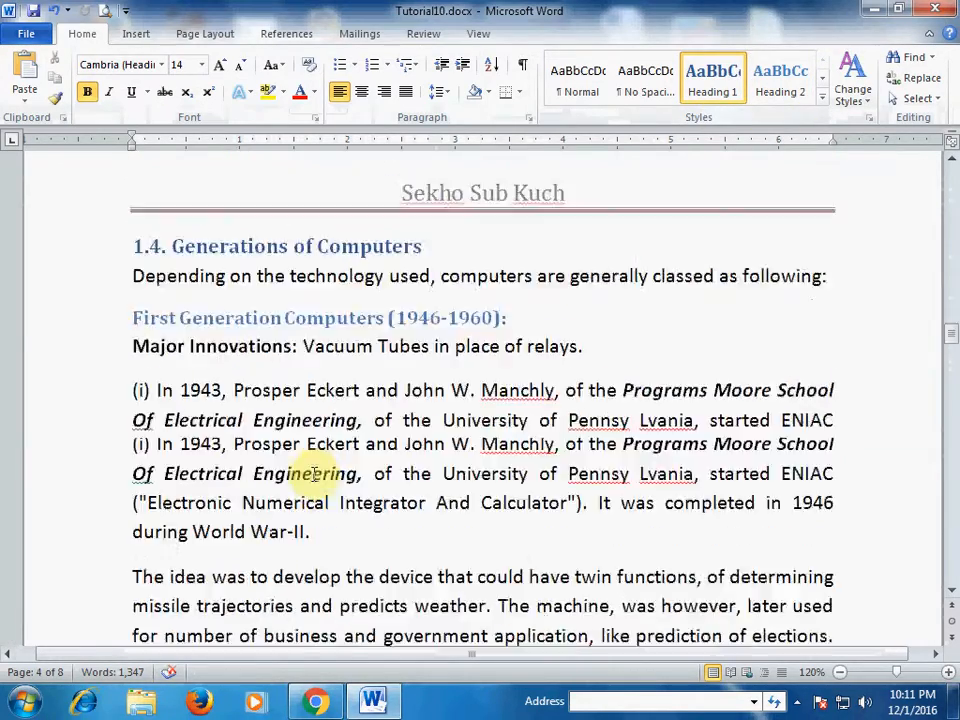
scroll(316, 472, "up", 20)
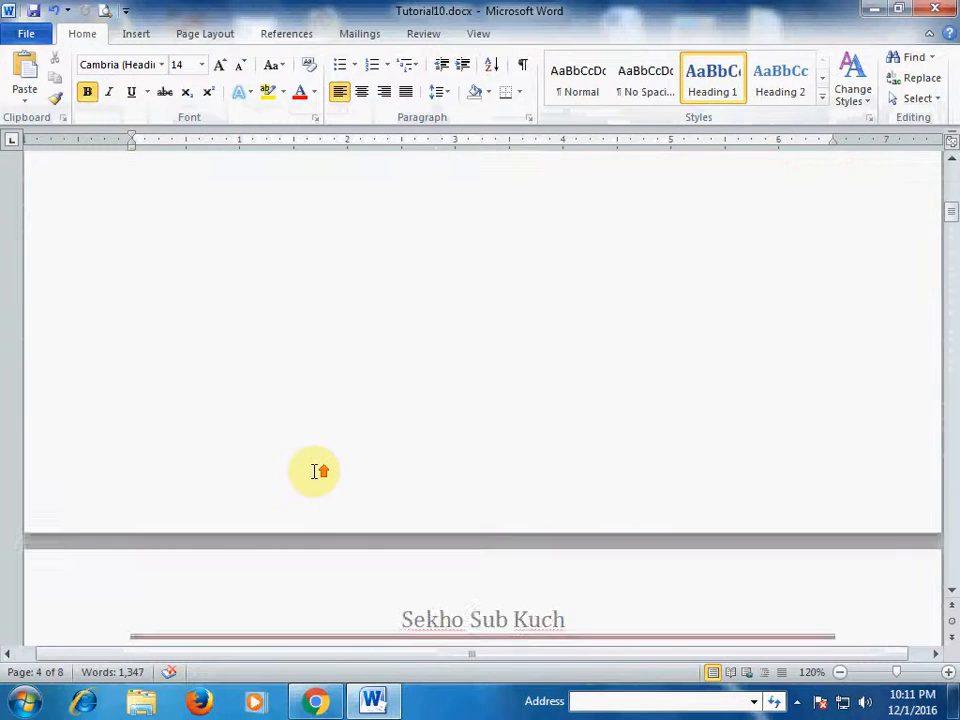
scroll(316, 472, "up", 15)
scroll(317, 469, "down", 2)
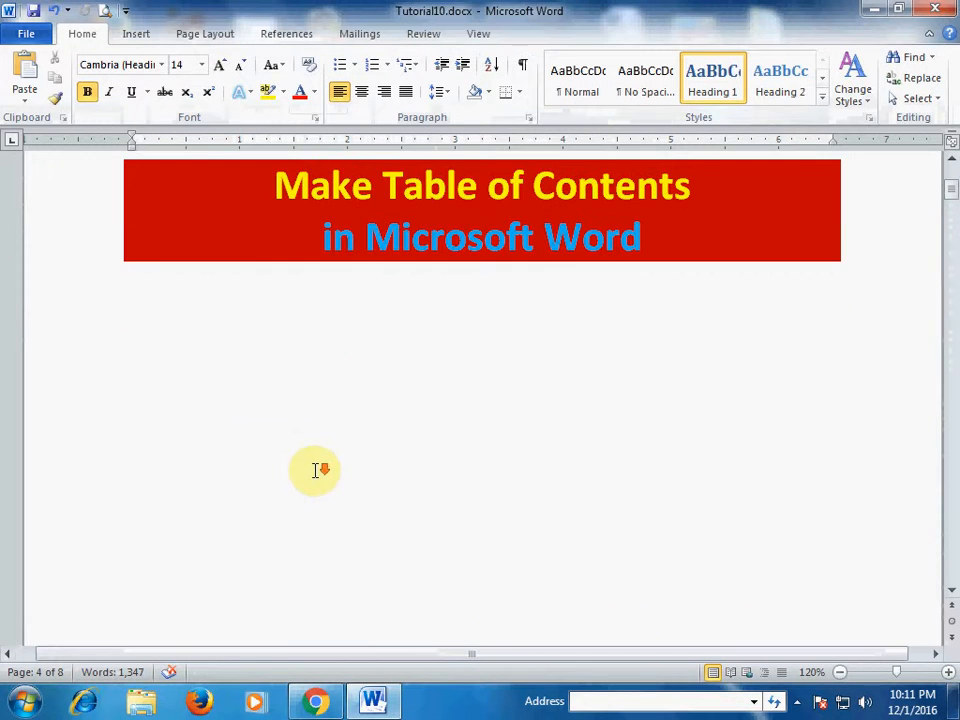
left_click(215, 330)
left_click(274, 35)
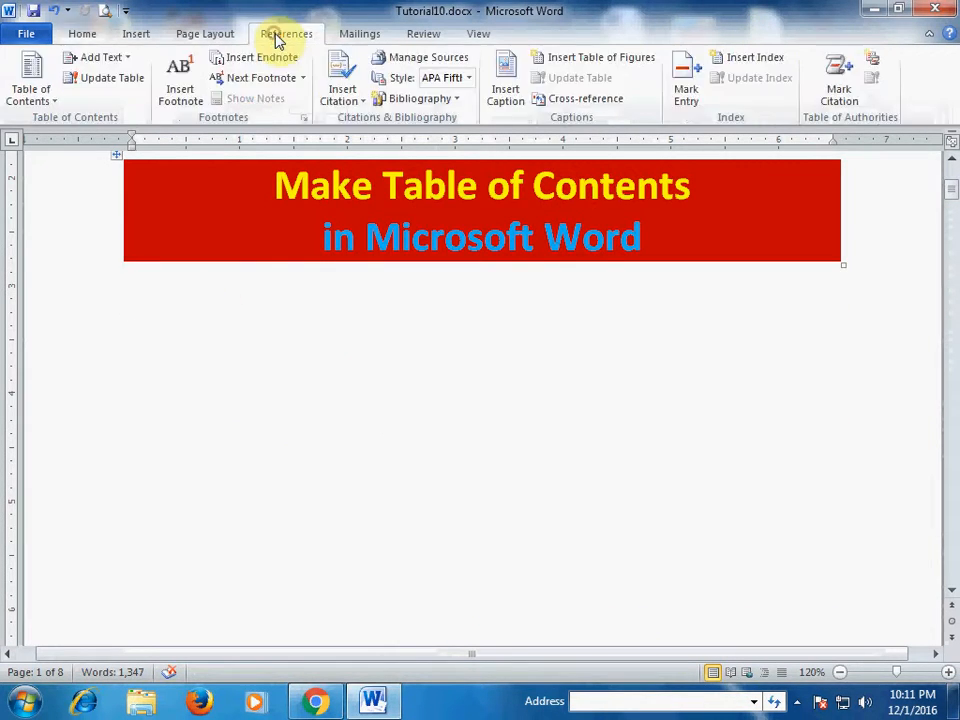
left_click(39, 101)
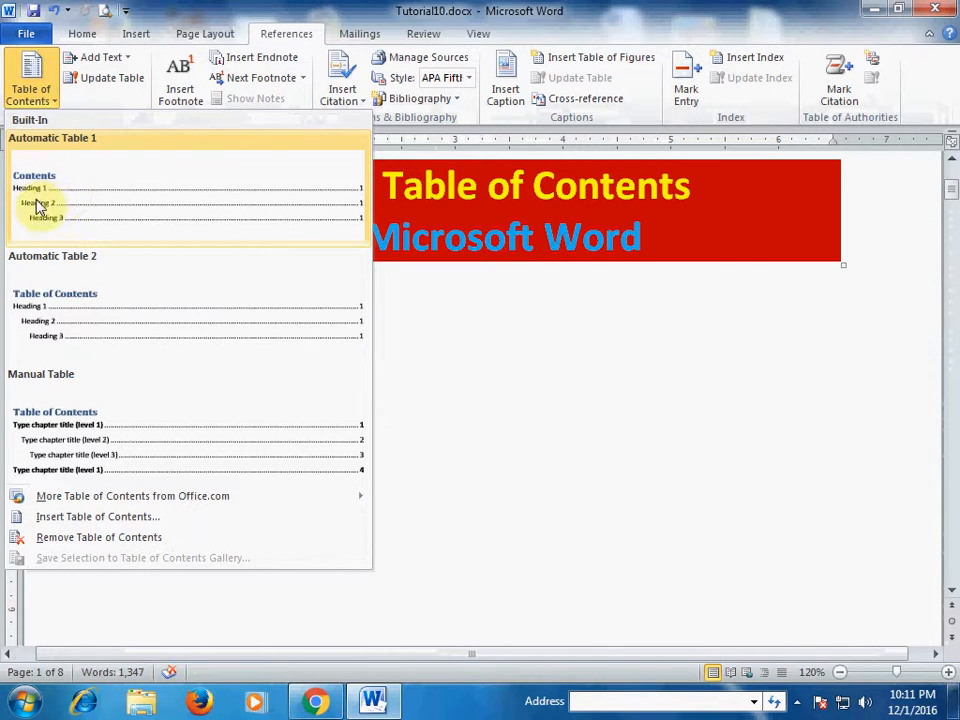
left_click(80, 310)
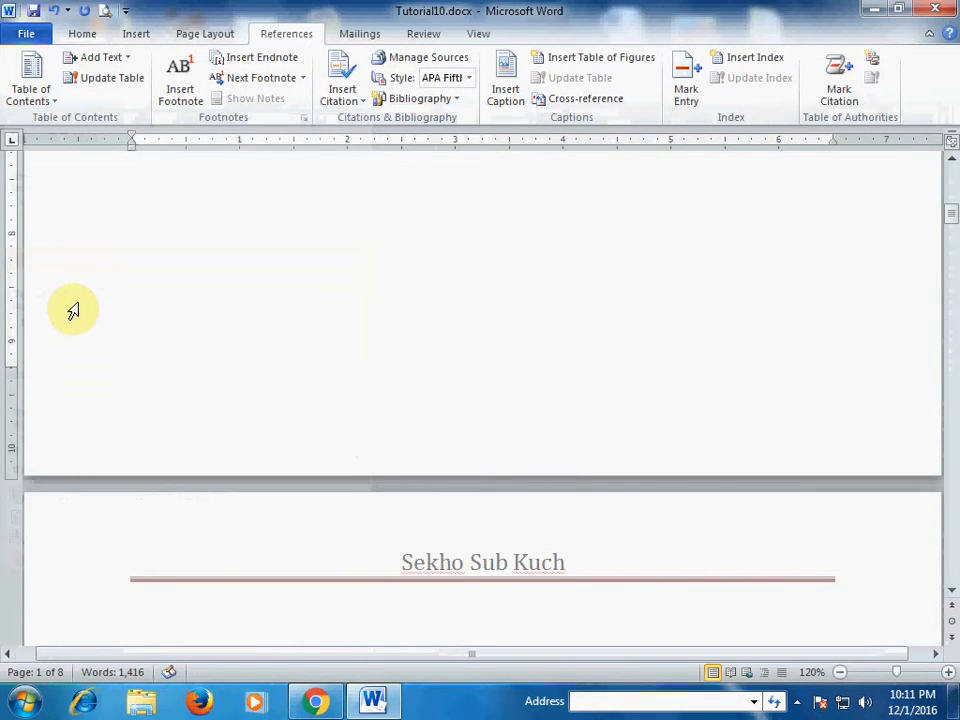
scroll(94, 290, "down", 2)
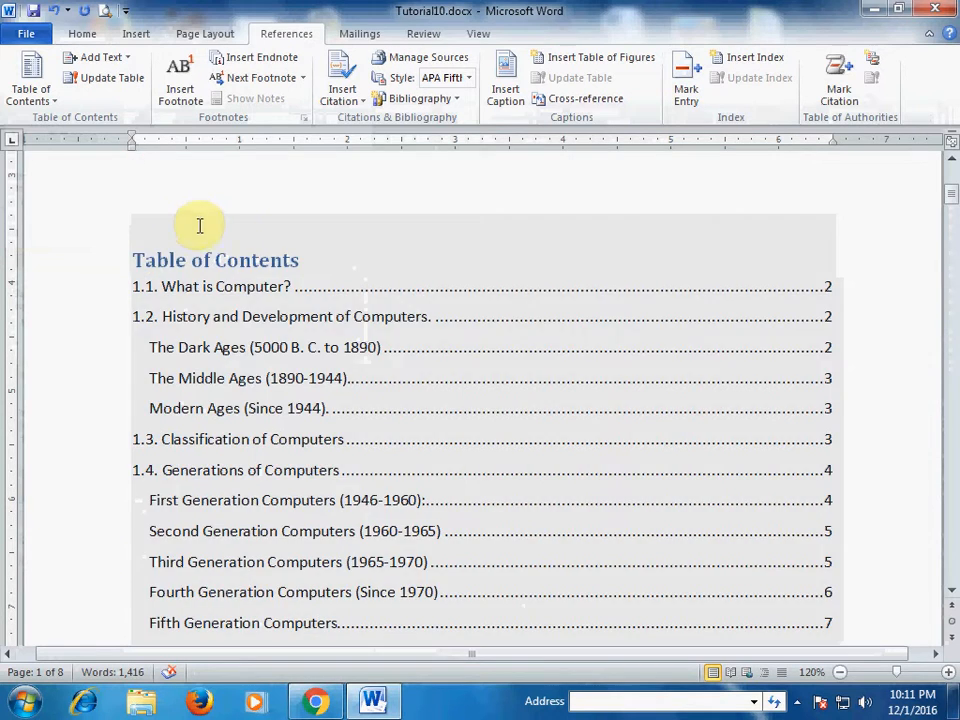
scroll(115, 180, "up", 4)
scroll(115, 180, "down", 3)
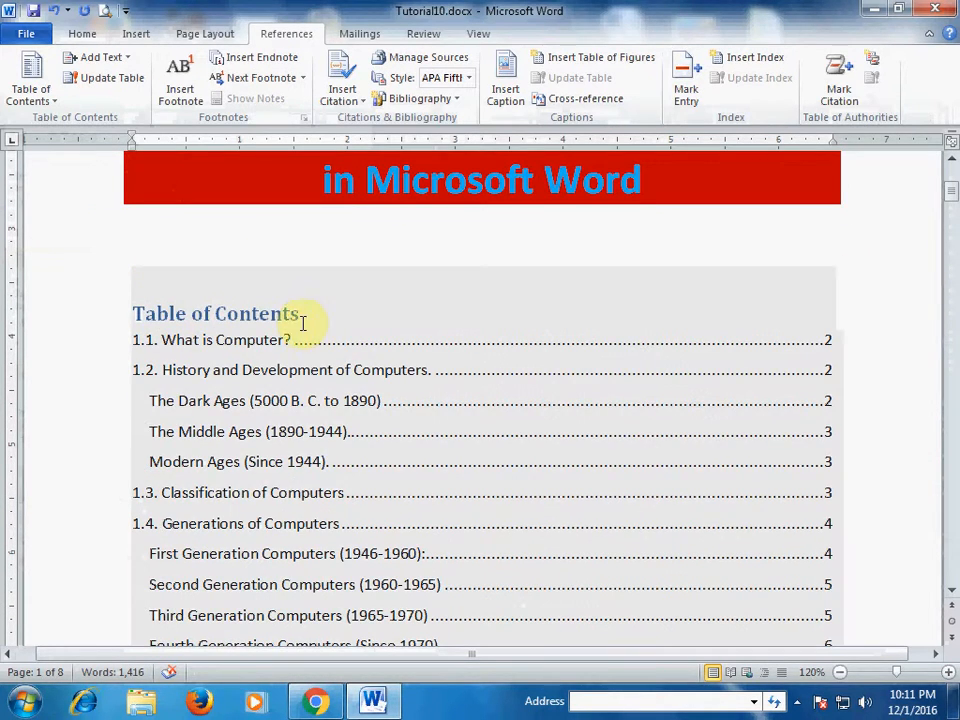
scroll(290, 335, "down", 2)
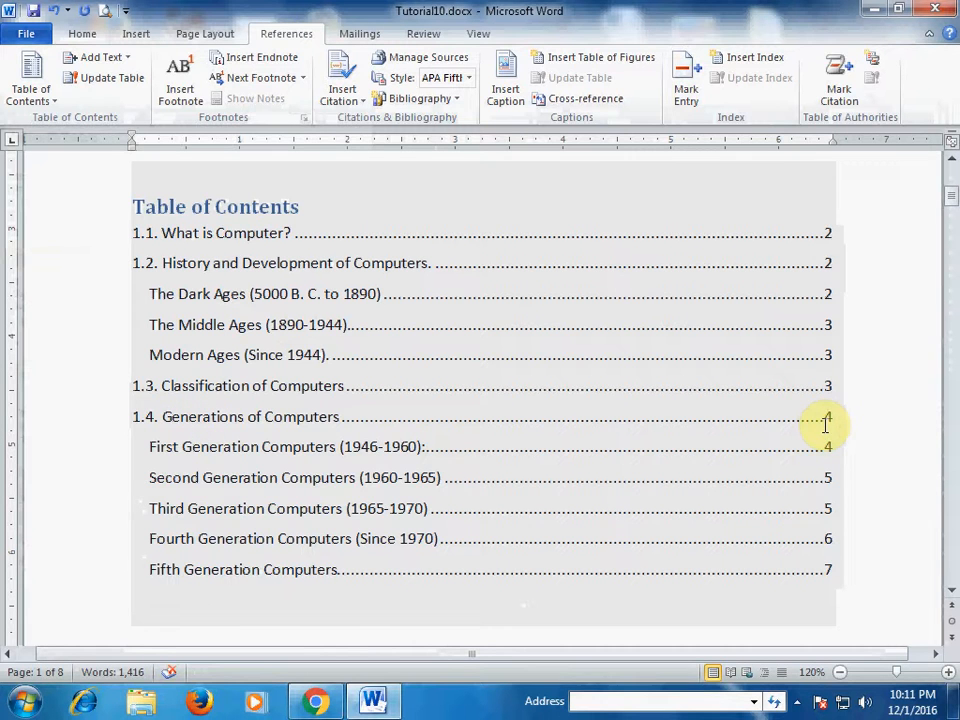
Delete the extra blank lines above the heading "1.1. What is Computer?" at the start of page 2
scroll(561, 338, "down", 15)
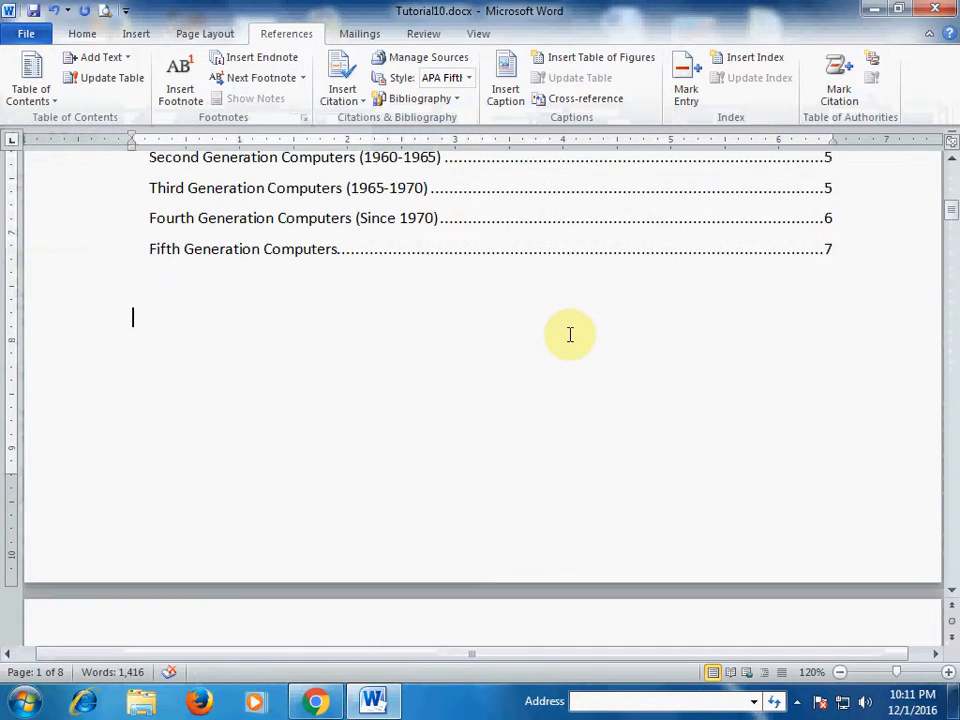
left_click(571, 333)
key("ctrl+Return")
scroll(574, 335, "down", 3)
left_click(329, 362)
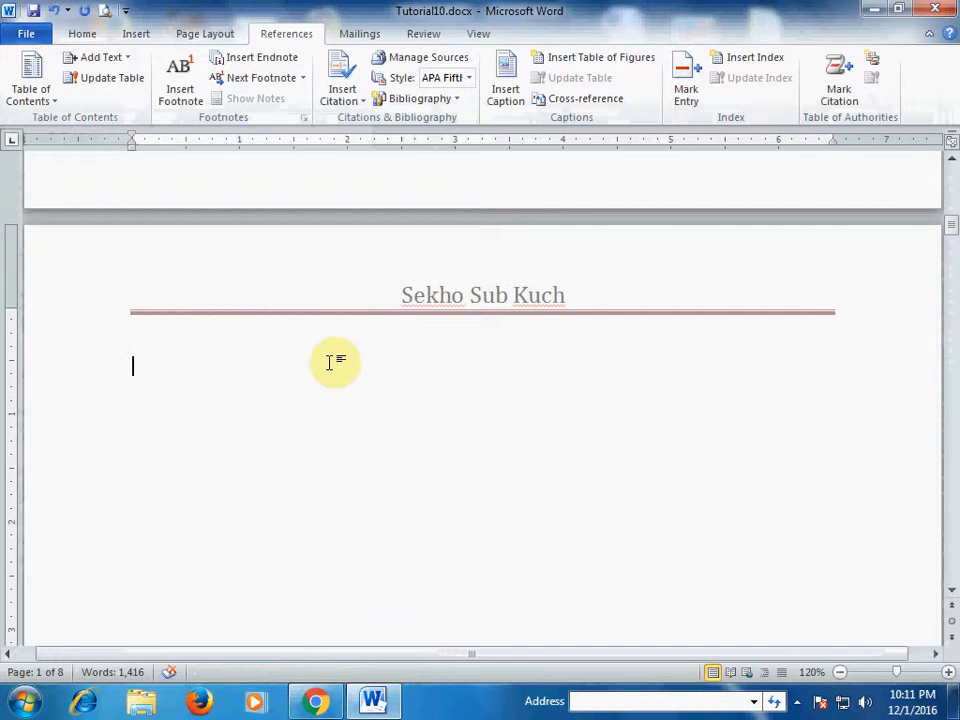
key("Delete")
key("Delete")
key("Delete")
key("Delete")
key("Delete")
key("Delete")
key("Delete")
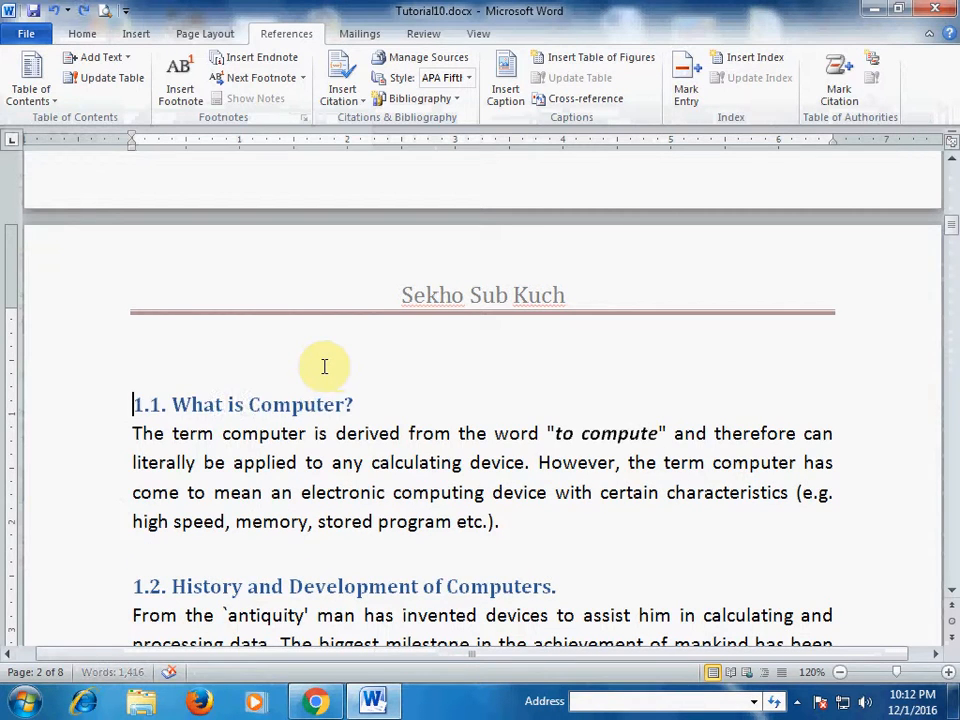
Follow the table of contents link for "1.3. Classification of Computers" to its section, and return to the table of contents
scroll(347, 351, "up", 5)
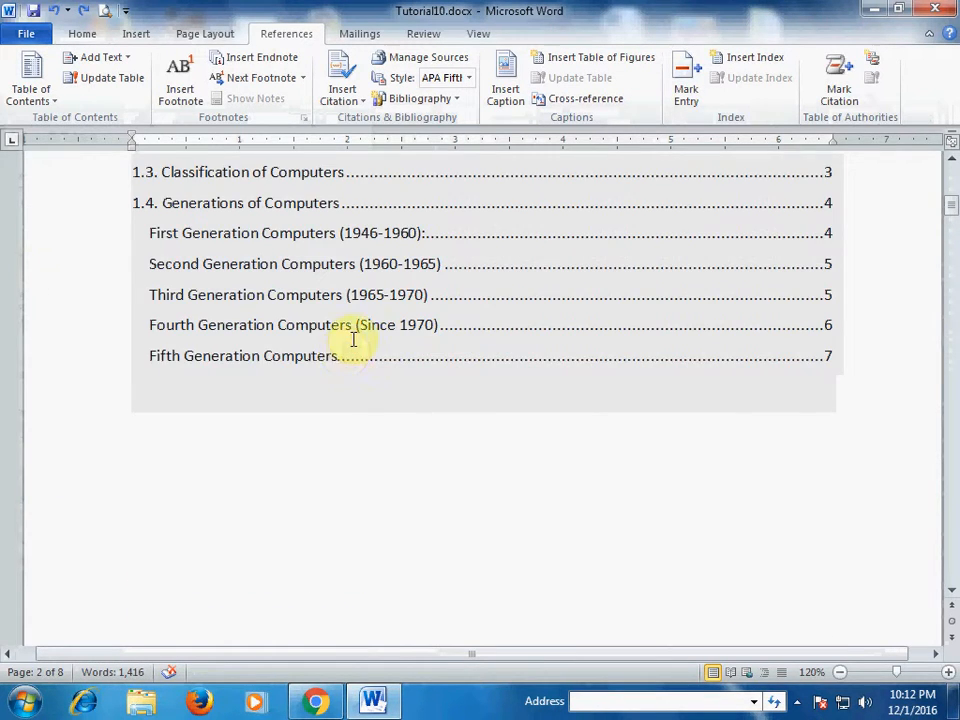
scroll(351, 343, "up", 2)
scroll(356, 300, "up", 5)
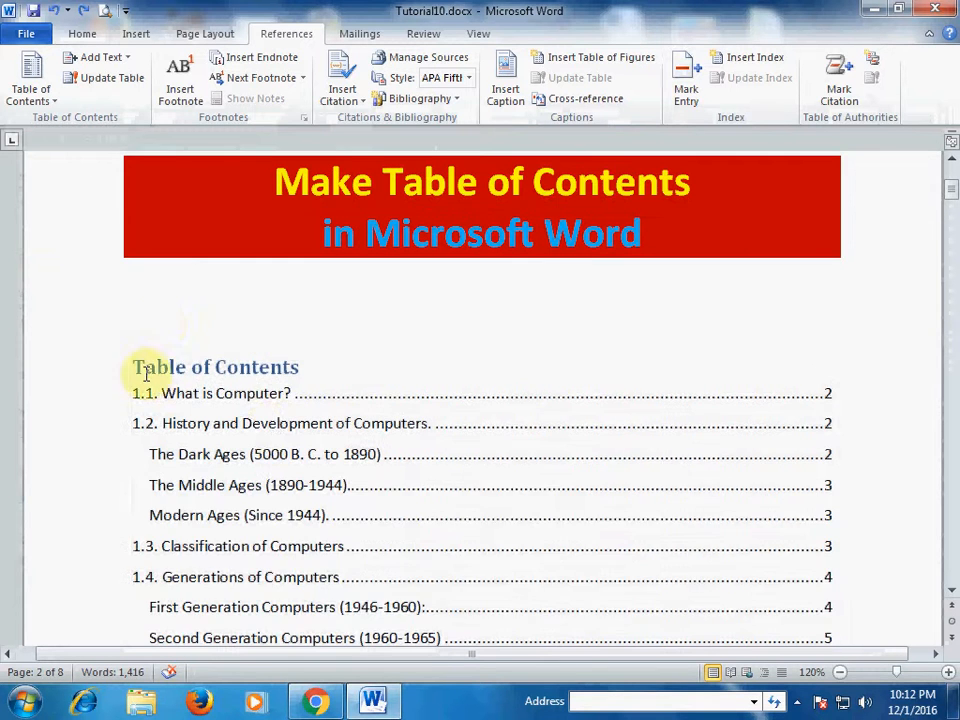
left_click(172, 548)
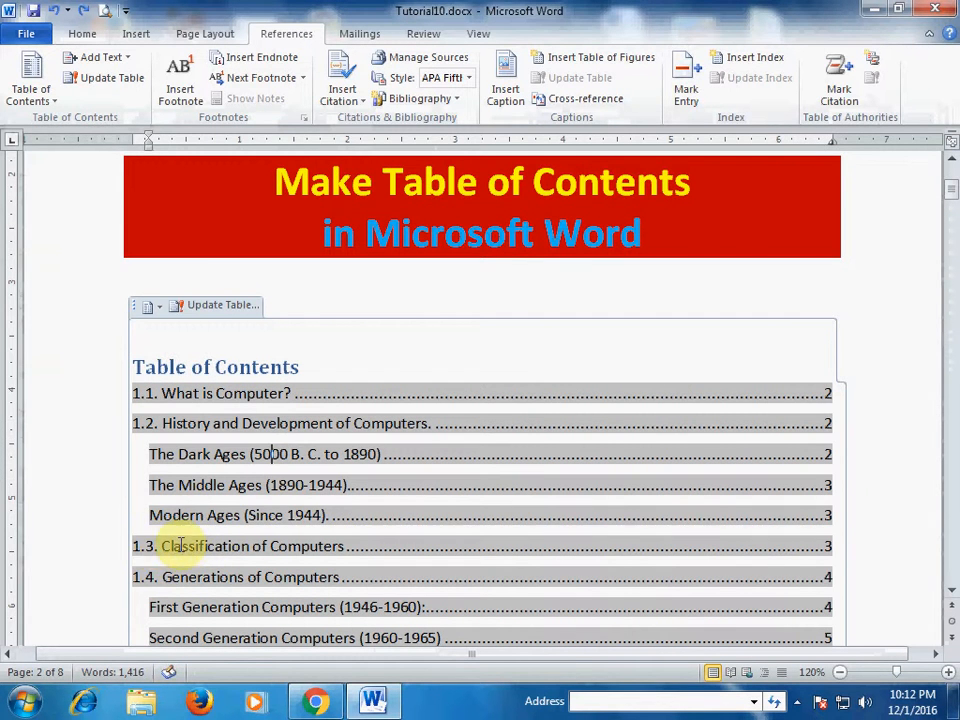
left_click(53, 528)
left_click(36, 428)
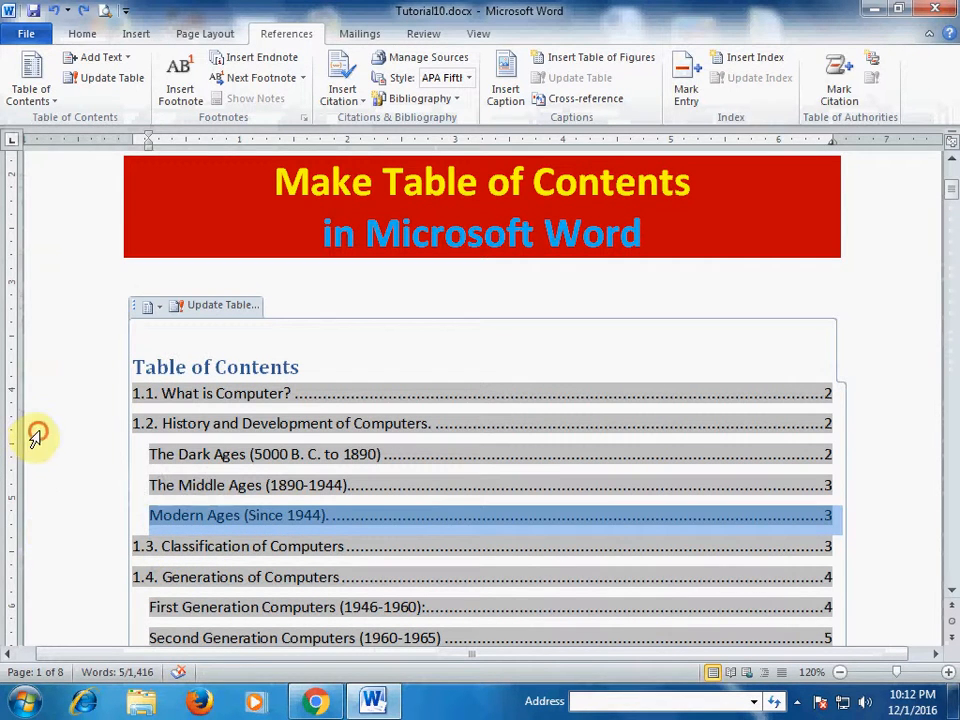
left_click(77, 291)
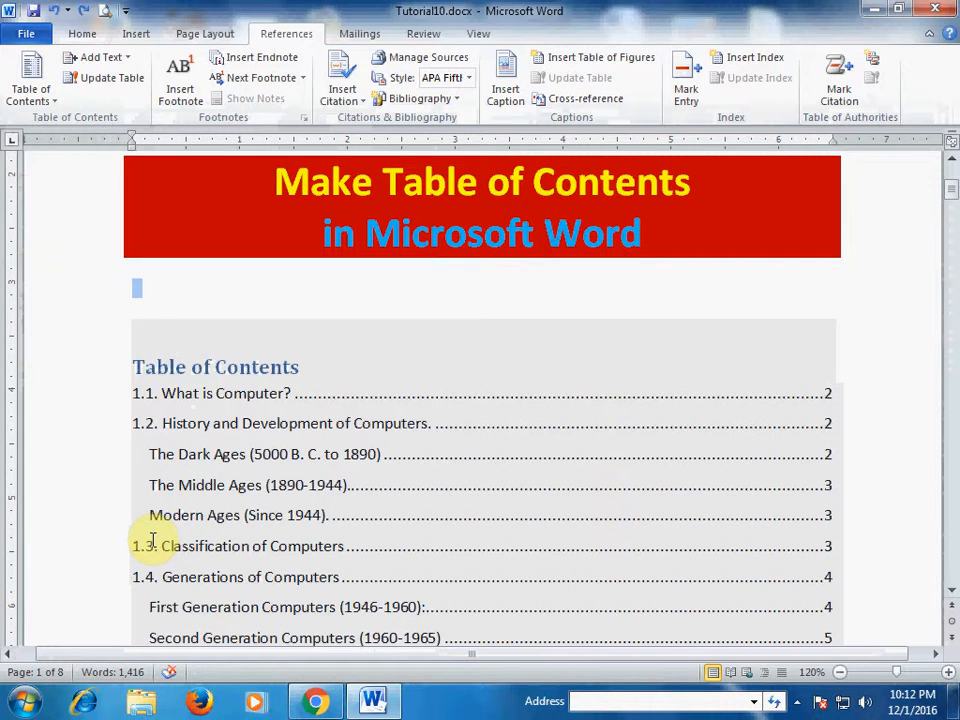
left_click(139, 545, "ctrl")
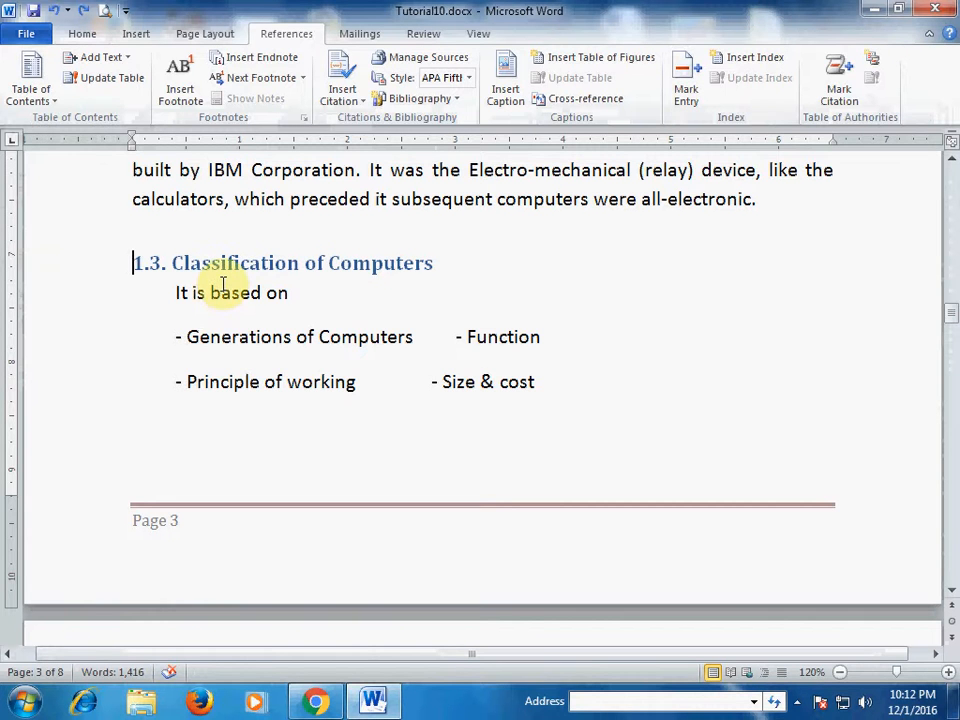
key("ctrl+Home")
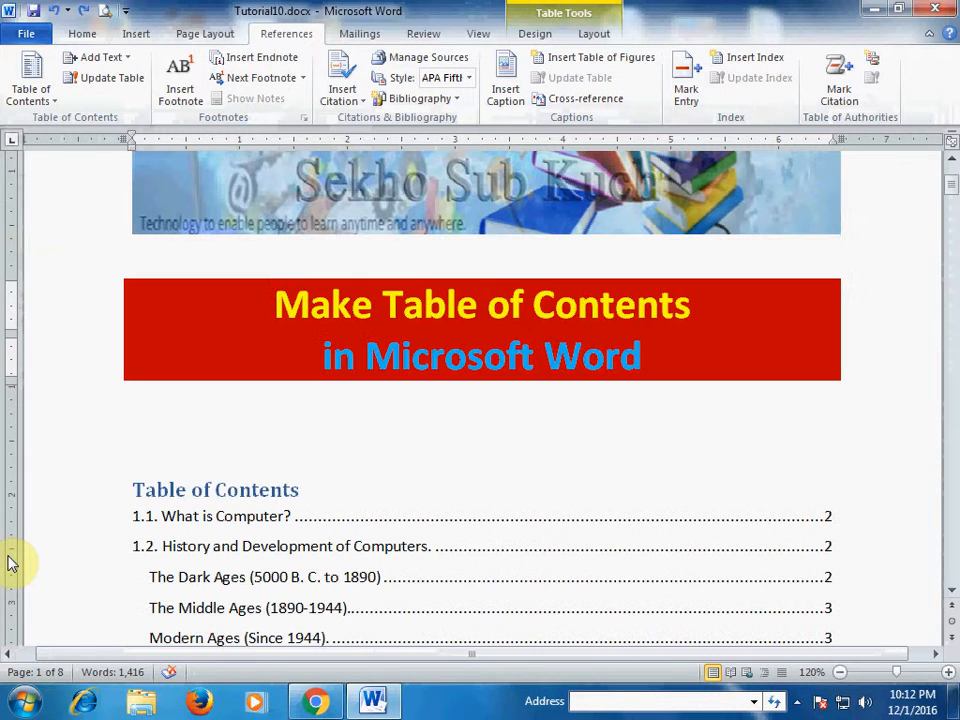
scroll(420, 468, "down", 3)
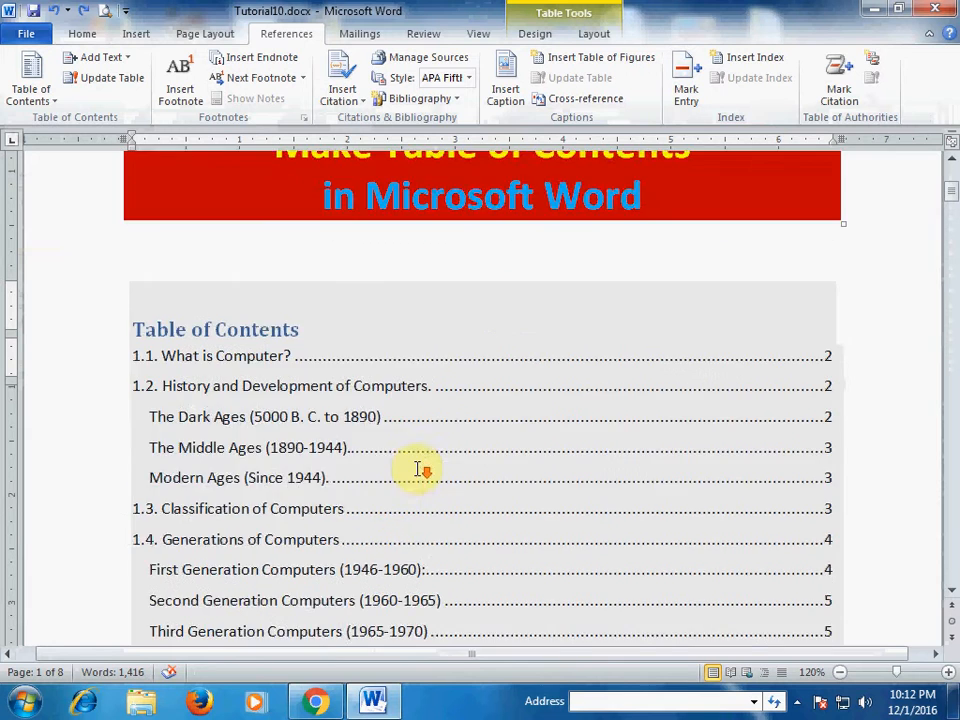
Follow the table of contents link for "1.4. Generations of Computers" to its section, and return to the table of contents
scroll(420, 468, "down", 3)
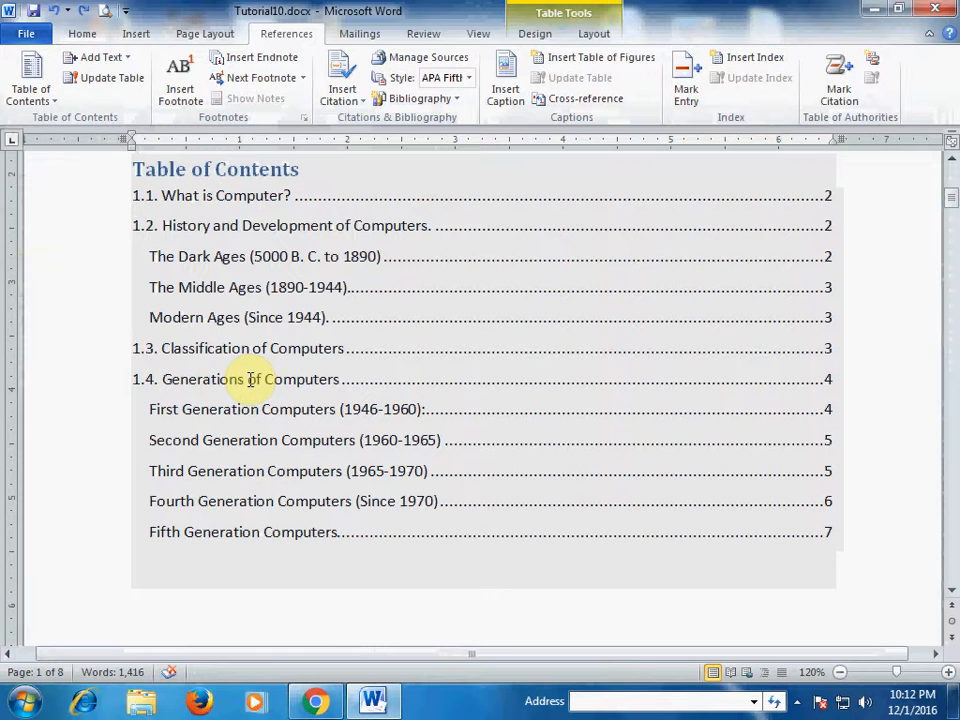
left_click(141, 379, "ctrl")
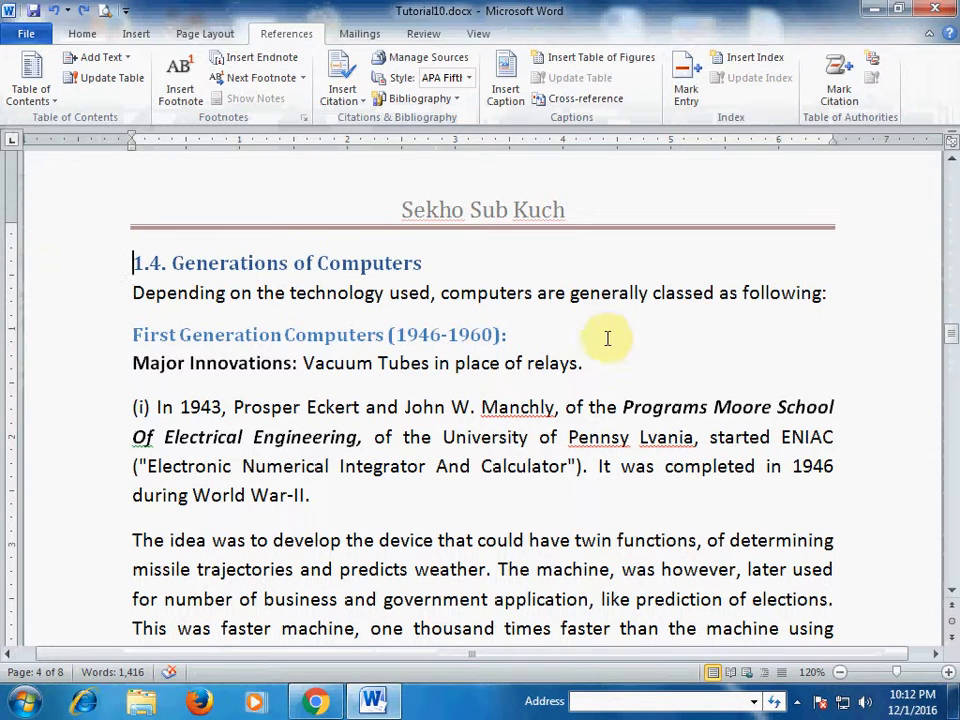
left_click_drag(951, 336, 950, 194)
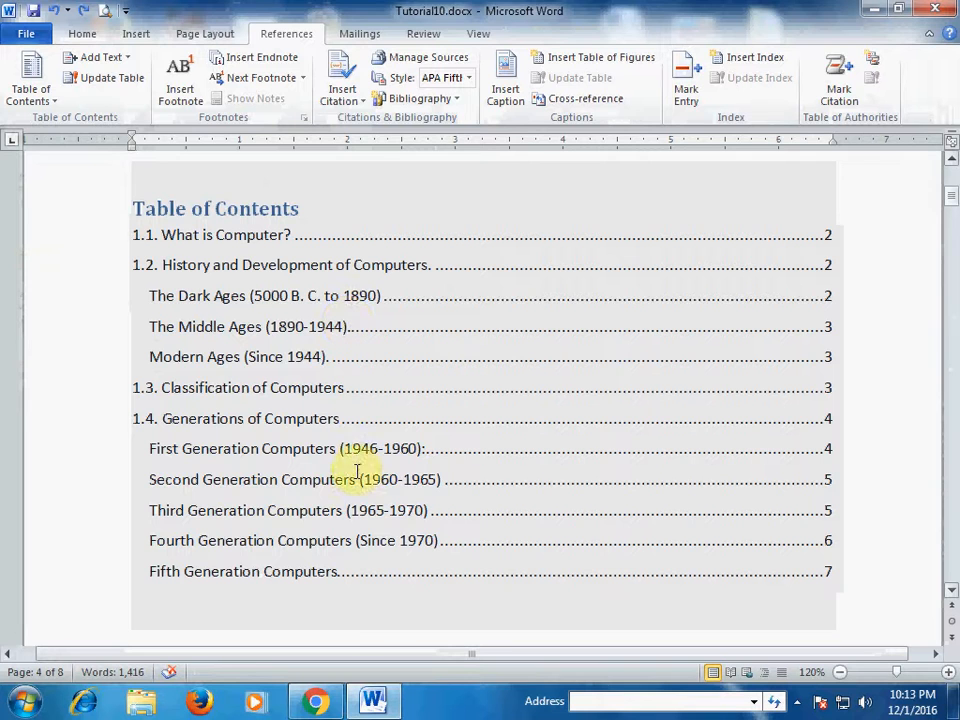
scroll(454, 386, "down", 3)
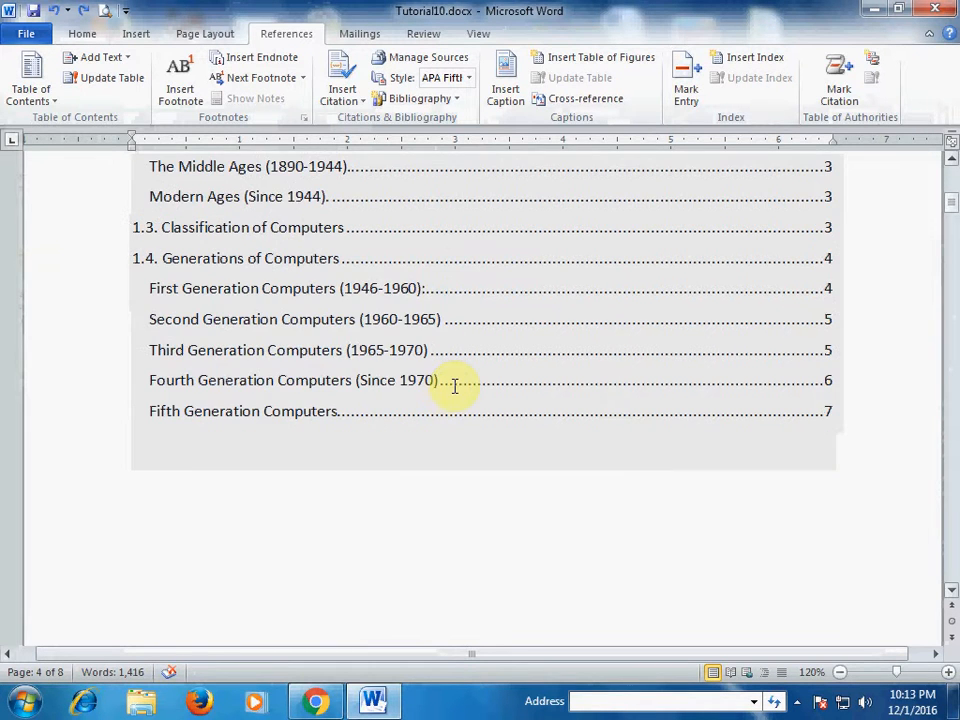
scroll(454, 383, "up", 2)
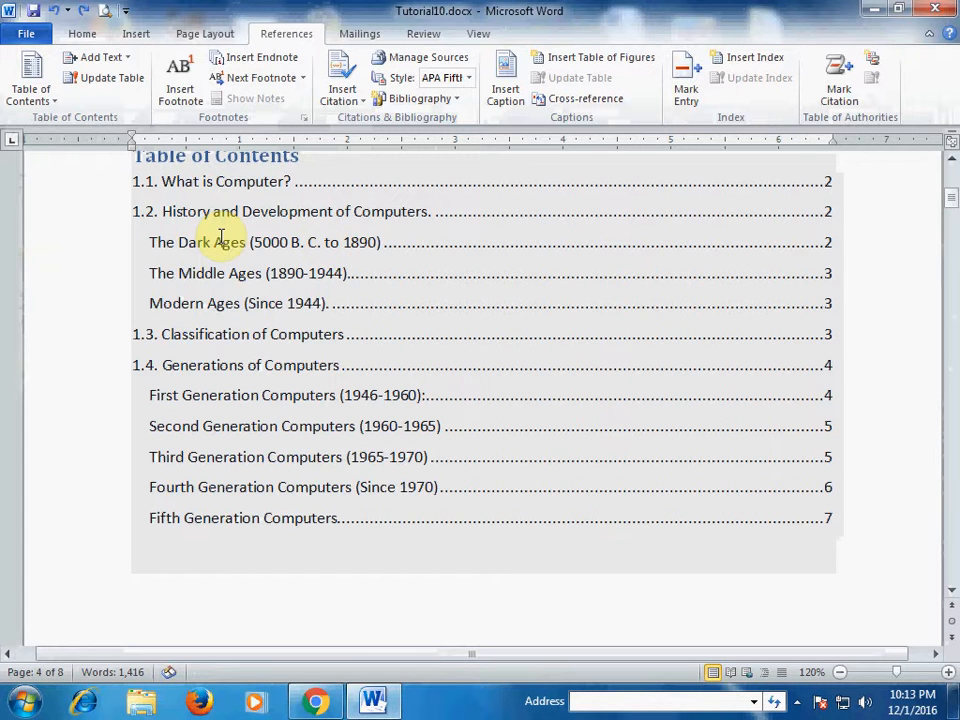
scroll(810, 176, "up", 2)
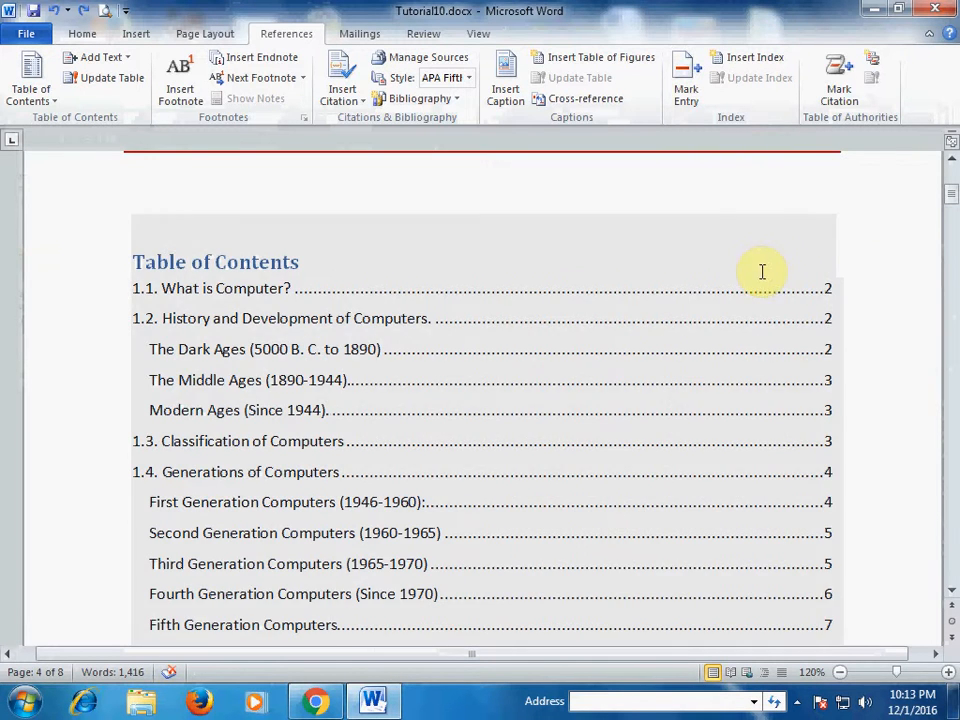
scroll(841, 203, "up", 3)
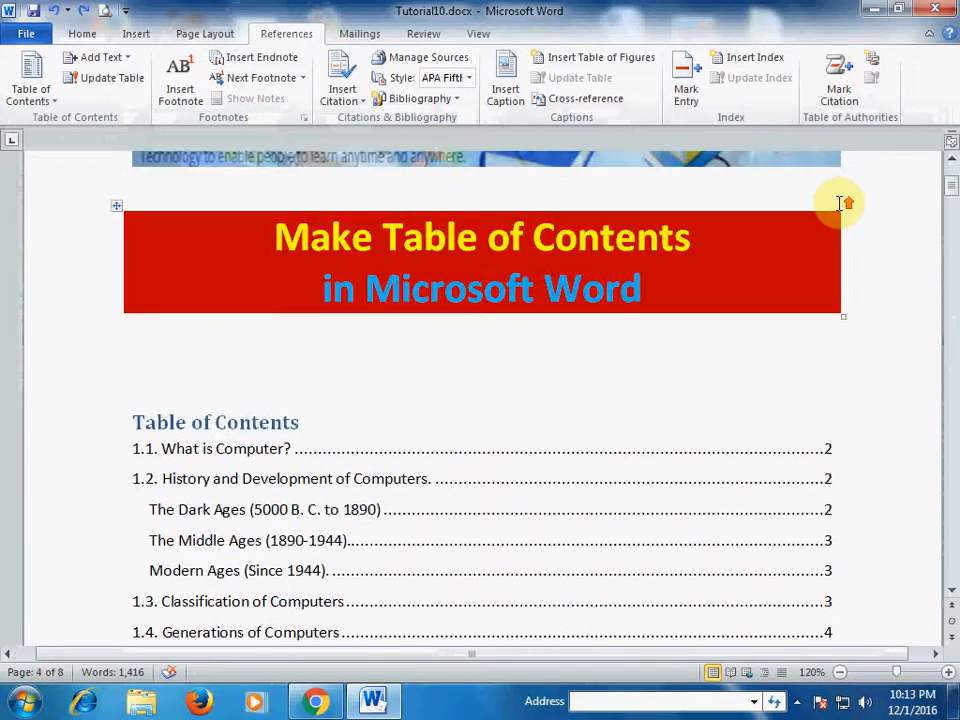